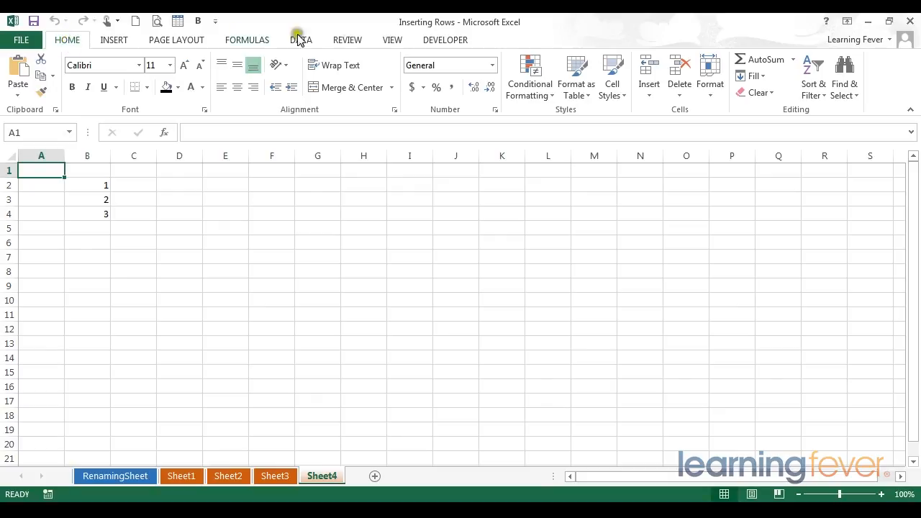
Step: Switch back and forth between the RenamingSheet and Sheet4 worksheets and look at the empty cells E4:E11 on Sheet4
{"action": "left_click", "coordinate": [392, 41]}
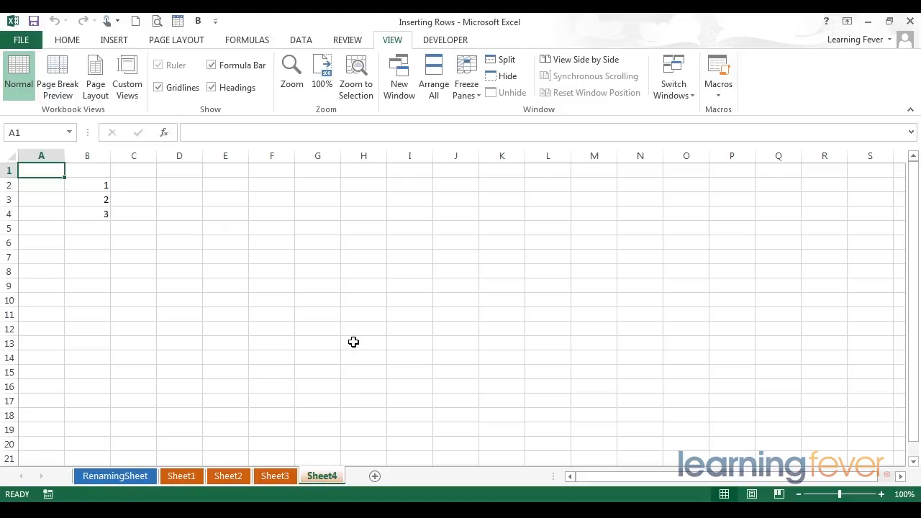
{"action": "left_click", "coordinate": [108, 478]}
{"action": "left_click", "coordinate": [321, 478]}
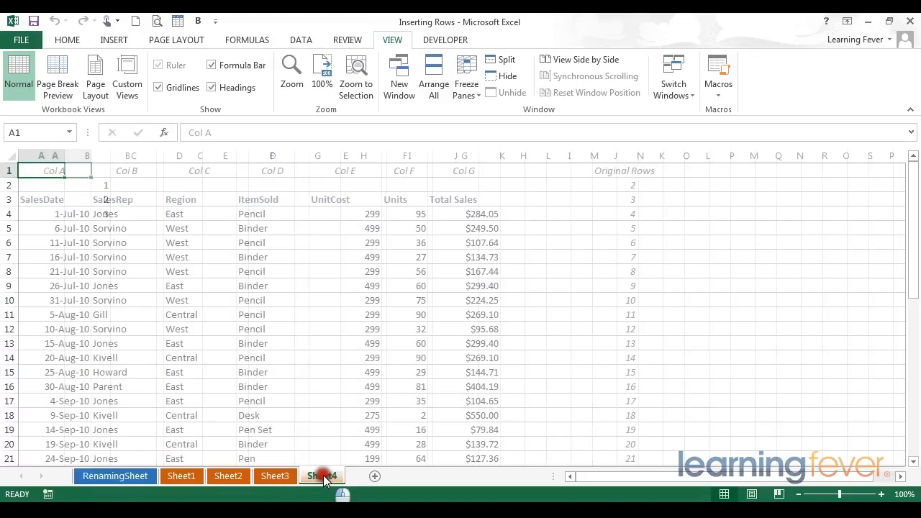
{"action": "left_click", "coordinate": [128, 477]}
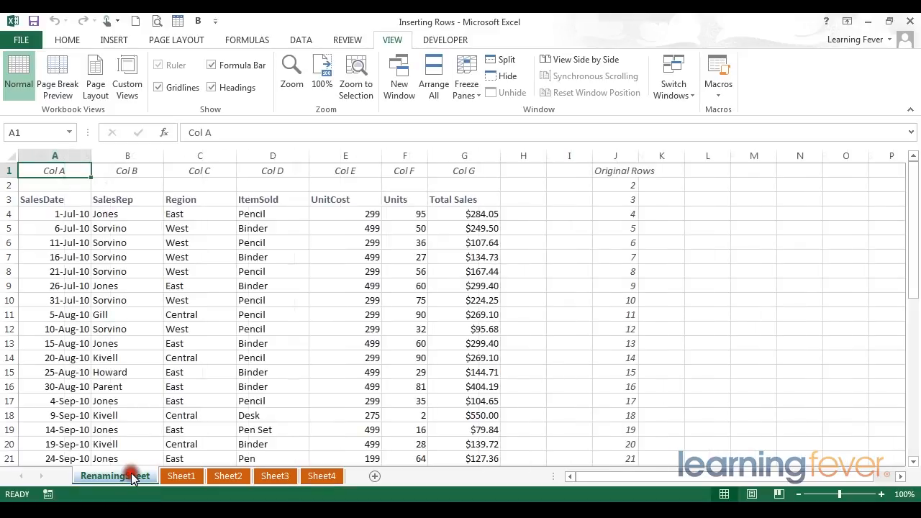
{"action": "left_click", "coordinate": [327, 478]}
{"action": "left_click_drag", "start_coordinate": [220, 214], "coordinate": [224, 323]}
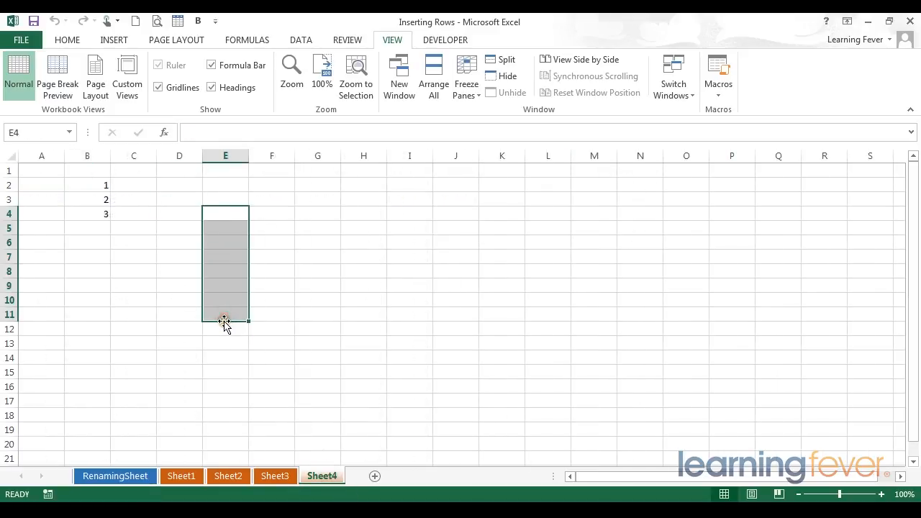
{"action": "left_click", "coordinate": [233, 199]}
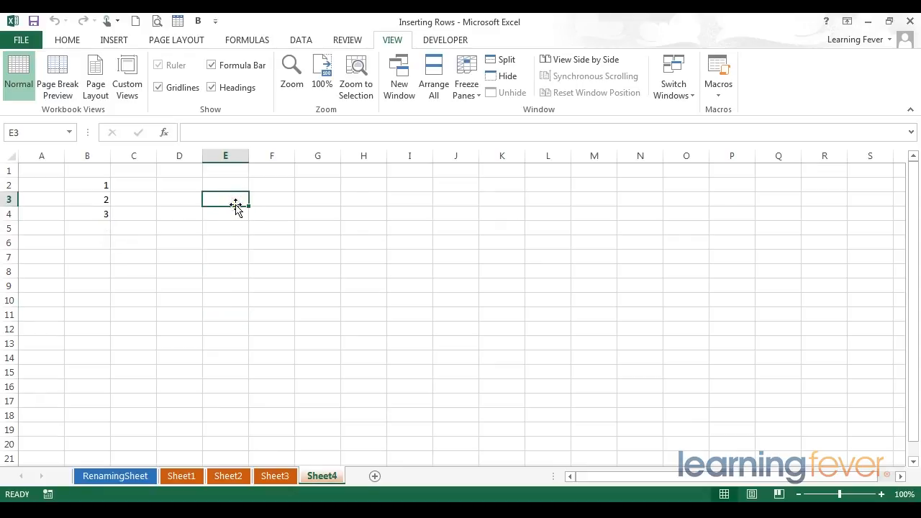
Step: Open a second window of the Inserting Rows workbook and enter "a" in cells D2, D3 and D4 of Sheet4
{"action": "left_click", "coordinate": [397, 74]}
{"action": "left_click", "coordinate": [396, 73]}
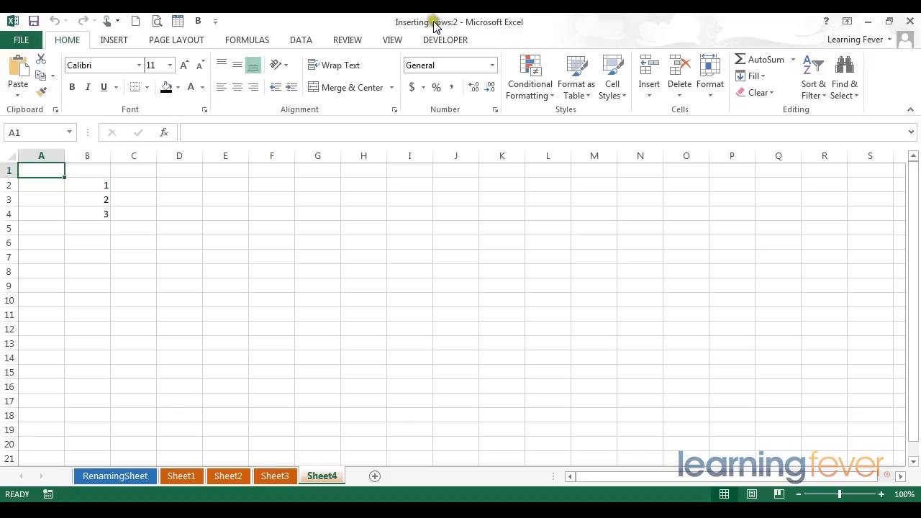
{"action": "left_click", "coordinate": [171, 188]}
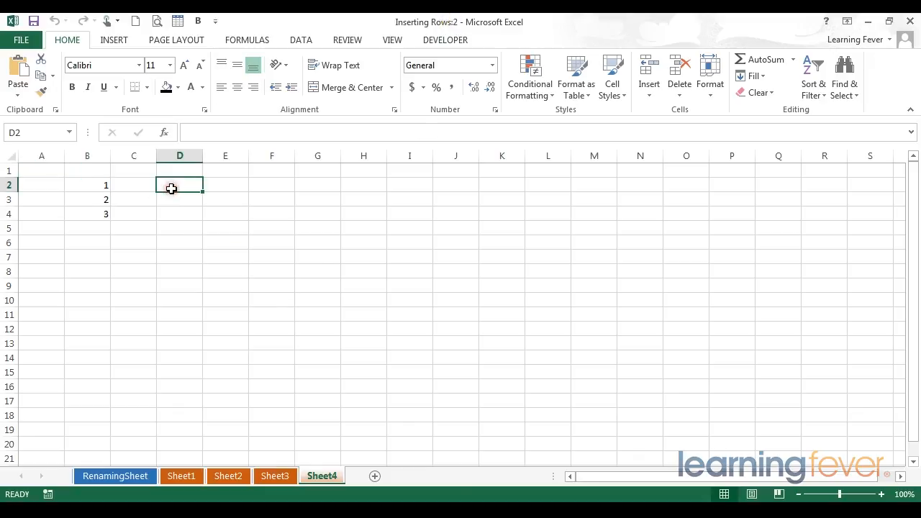
{"action": "type", "text": "a"}
{"action": "left_click", "coordinate": [174, 201]}
{"action": "type", "text": "a"}
{"action": "left_click", "coordinate": [175, 214]}
{"action": "type", "text": "a"}
{"action": "left_click", "coordinate": [183, 257]}
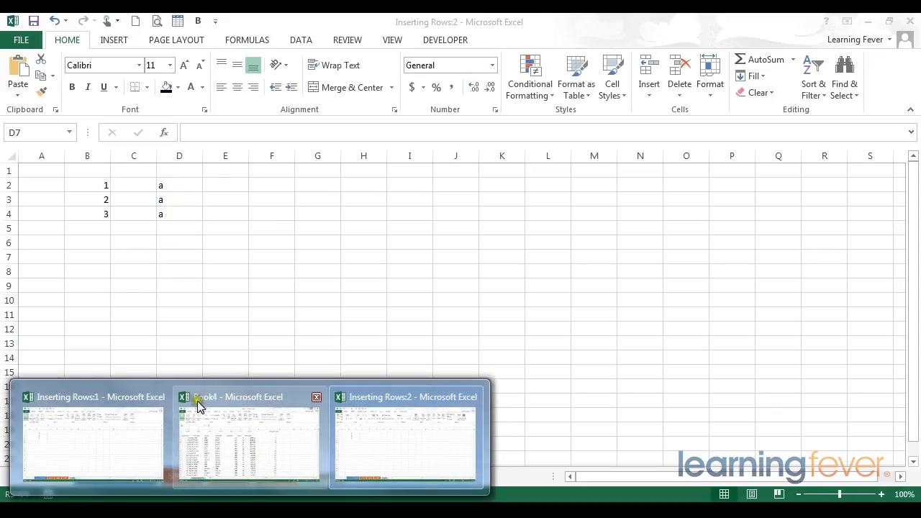
Step: Switch to the Inserting Rows:1 window and check cells B2:D4 on Sheet4
{"action": "left_click", "coordinate": [124, 433]}
{"action": "left_click_drag", "start_coordinate": [178, 186], "coordinate": [94, 209]}
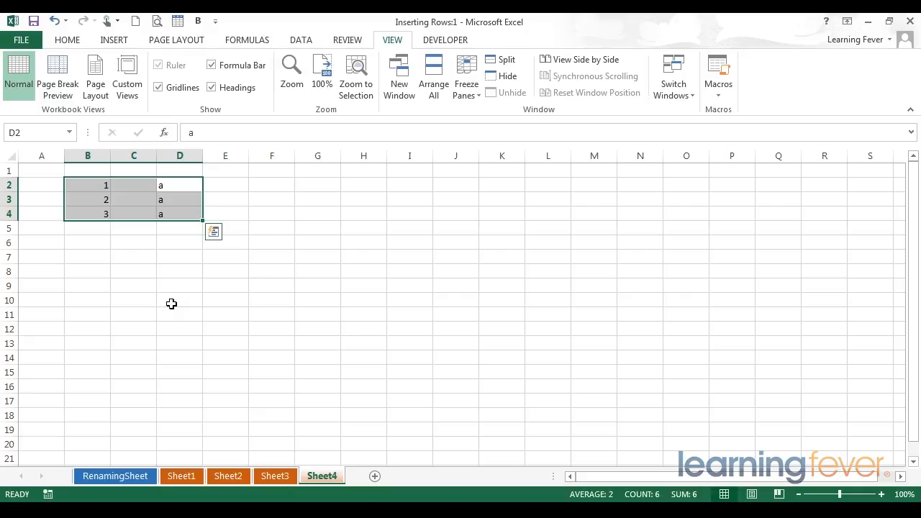
{"action": "left_click", "coordinate": [260, 272]}
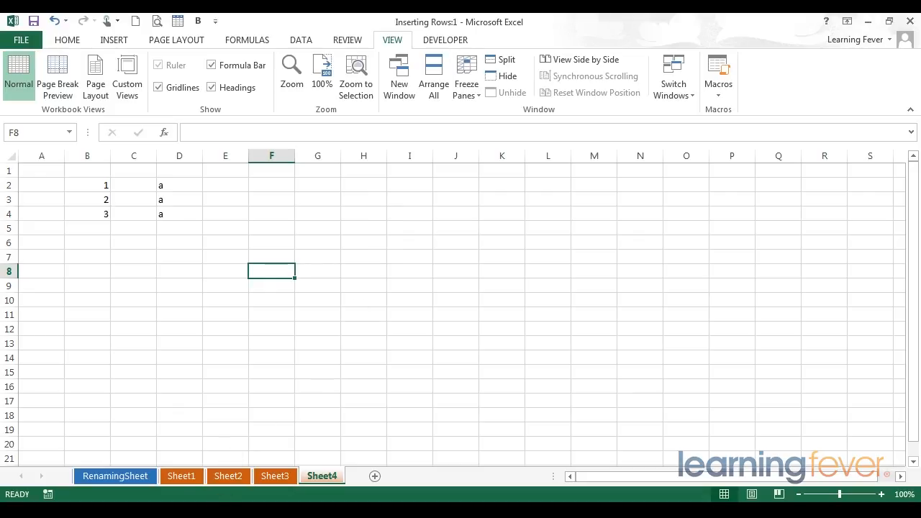
Step: Close the Book4 workbook without saving and return to the Inserting Rows:1 window
{"action": "left_click", "coordinate": [217, 511]}
{"action": "mouse_move", "coordinate": [285, 407]}
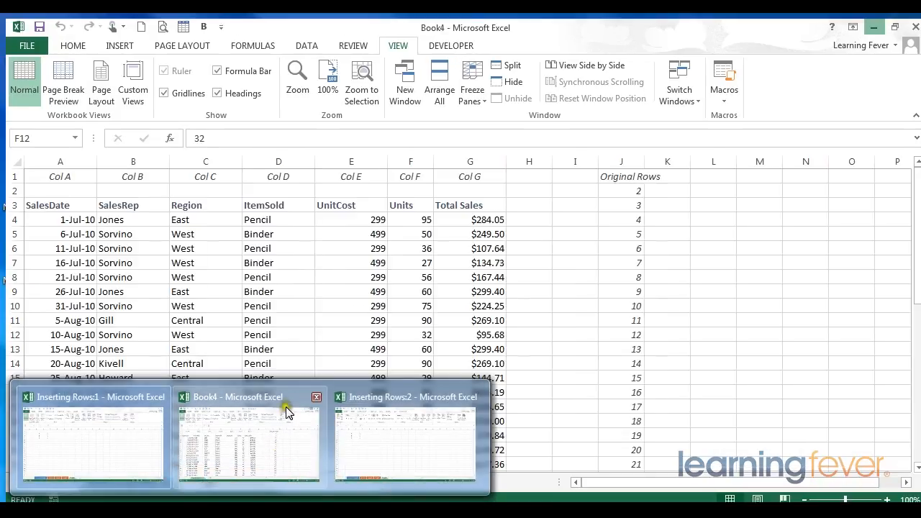
{"action": "left_click", "coordinate": [316, 397]}
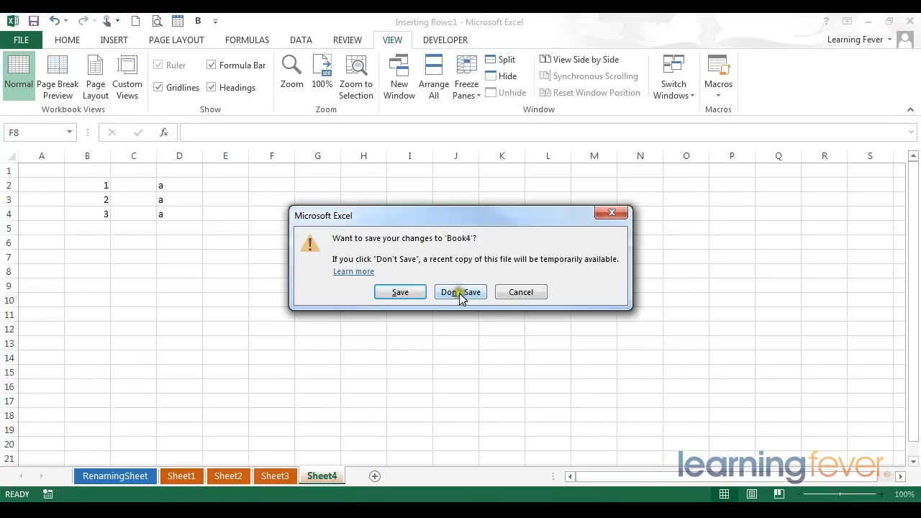
{"action": "left_click", "coordinate": [466, 292]}
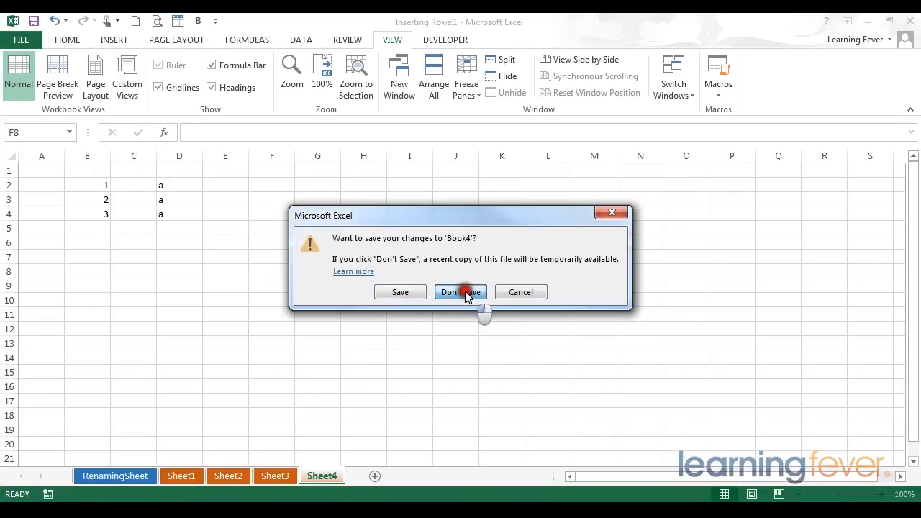
{"action": "mouse_move", "coordinate": [251, 471]}
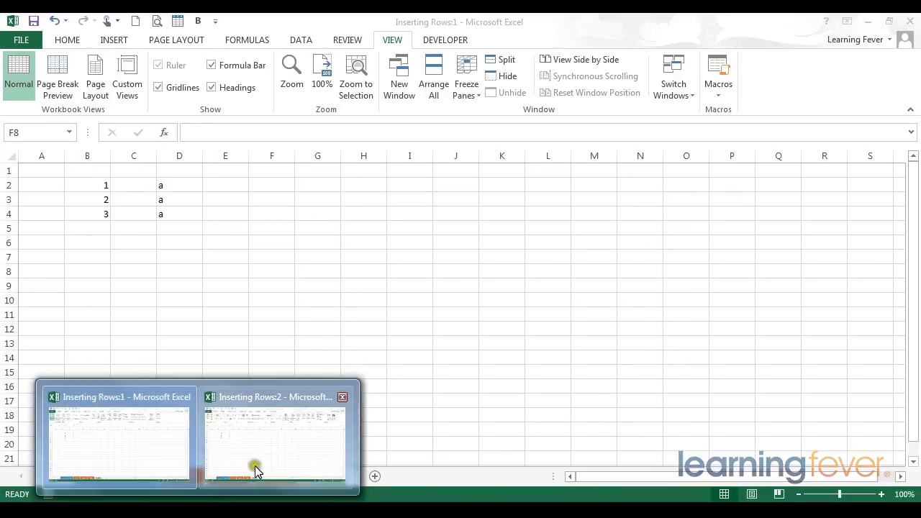
{"action": "left_click", "coordinate": [147, 446]}
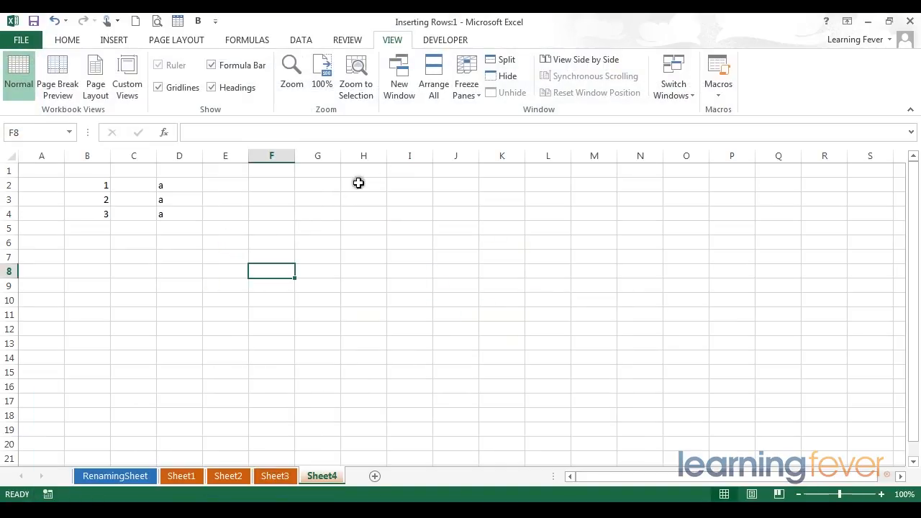
Step: Arrange the two Inserting Rows windows side by side with the Vertical arrangement
{"action": "left_click", "coordinate": [428, 74]}
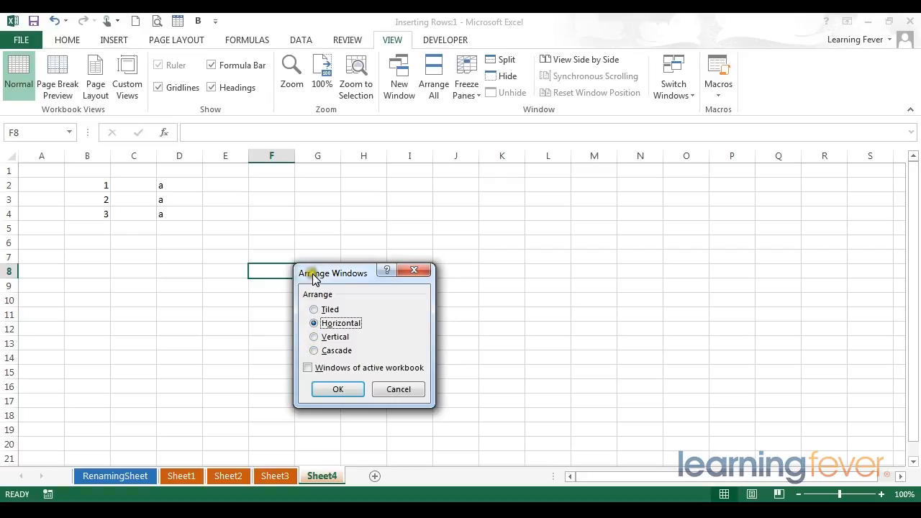
{"action": "left_click_drag", "start_coordinate": [313, 279], "coordinate": [350, 265]}
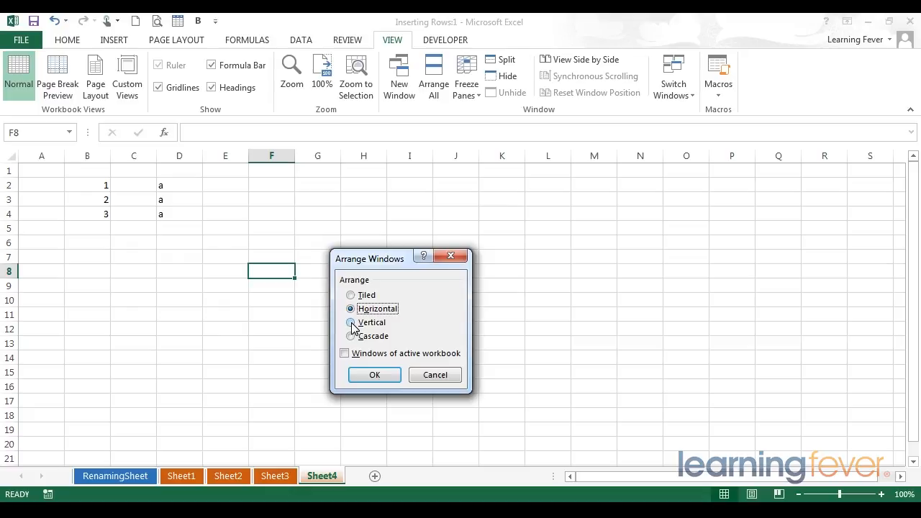
{"action": "left_click", "coordinate": [351, 323]}
{"action": "left_click", "coordinate": [379, 375]}
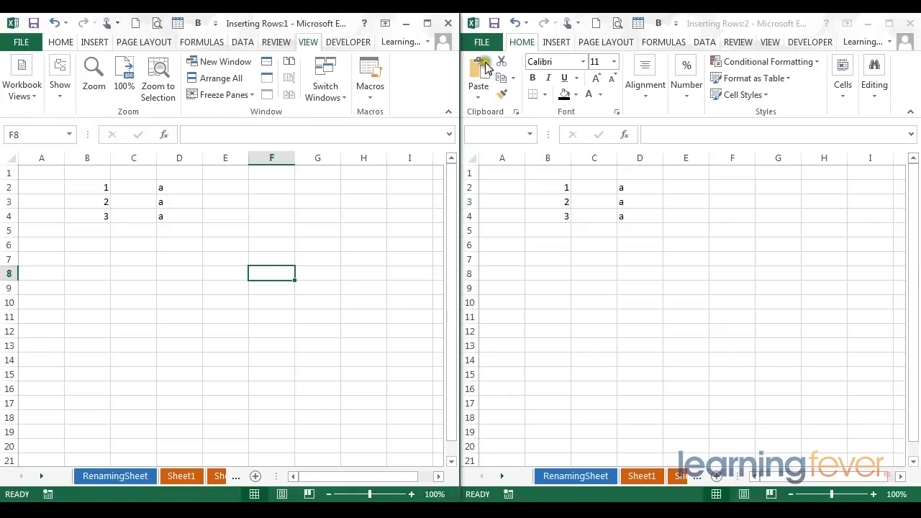
Step: Show RenamingSheet in the Inserting Rows:1 window and Sheet4 in the Inserting Rows:2 window
{"action": "left_click", "coordinate": [200, 196]}
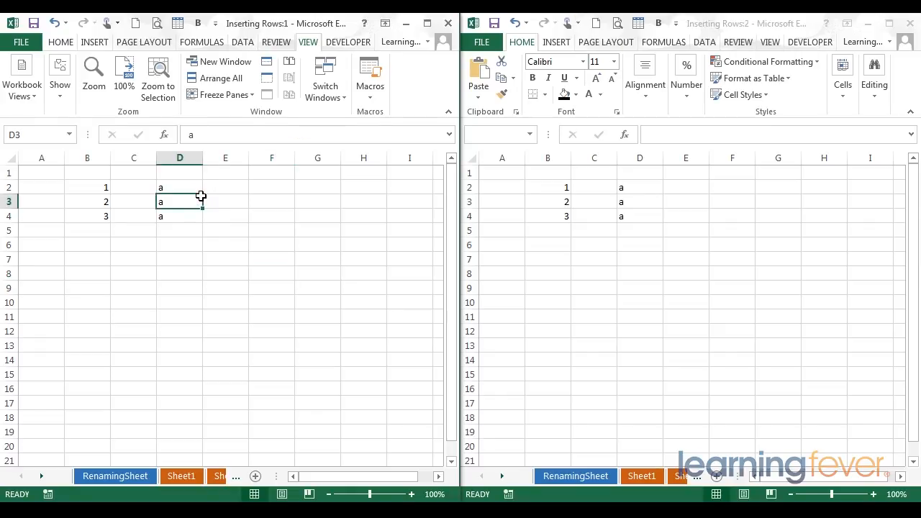
{"action": "left_click", "coordinate": [137, 302]}
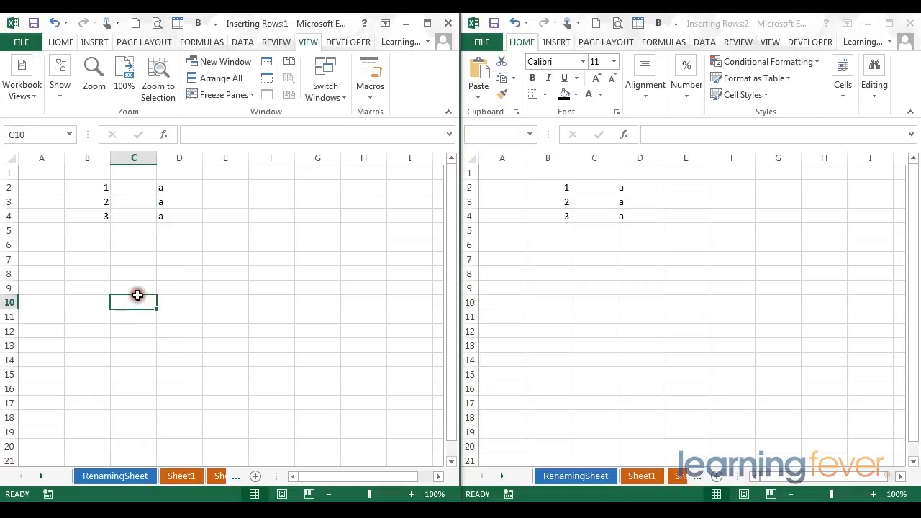
{"action": "left_click", "coordinate": [114, 478]}
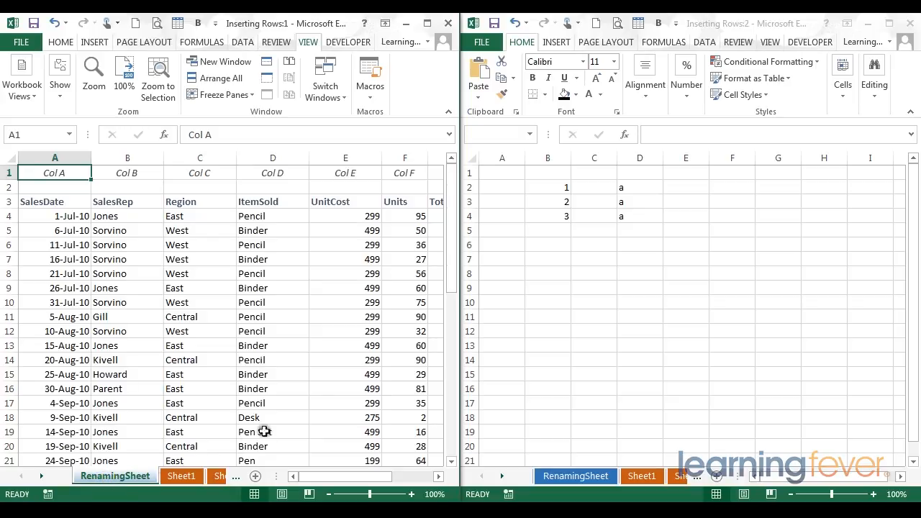
{"action": "left_click", "coordinate": [639, 368]}
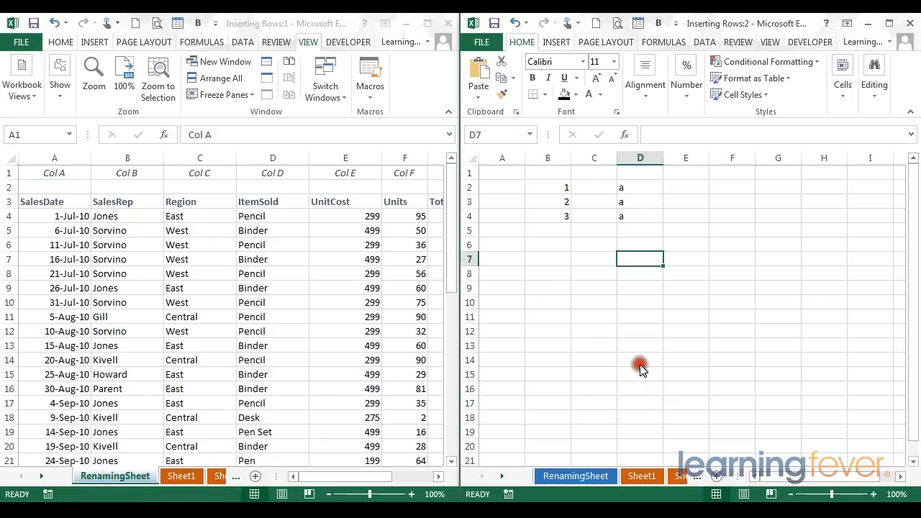
{"action": "left_click", "coordinate": [673, 476]}
{"action": "left_click", "coordinate": [666, 476]}
{"action": "left_click", "coordinate": [649, 476]}
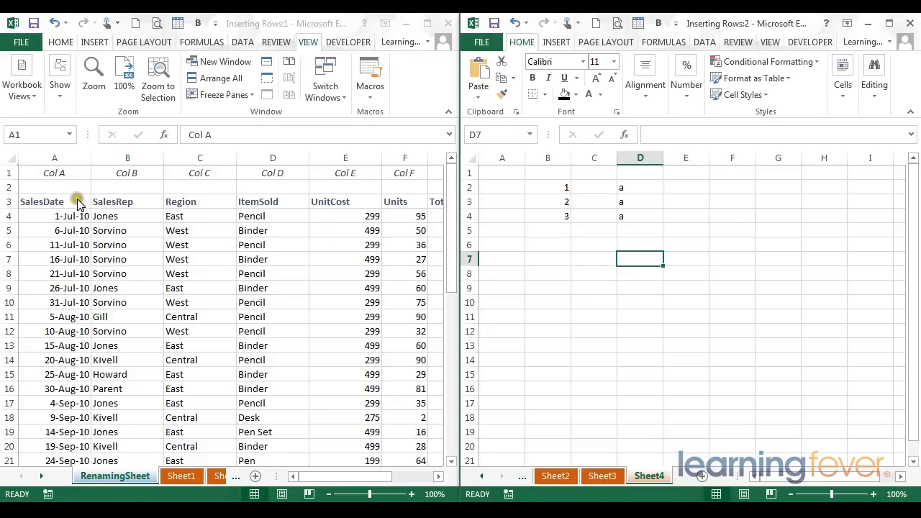
Step: Copy the ItemSold entries in D4:D13 of RenamingSheet and paste them into Sheet4 starting at cell E4 in the Inserting Rows:2 window
{"action": "left_click", "coordinate": [267, 346]}
{"action": "left_click_drag", "start_coordinate": [267, 345], "coordinate": [267, 216]}
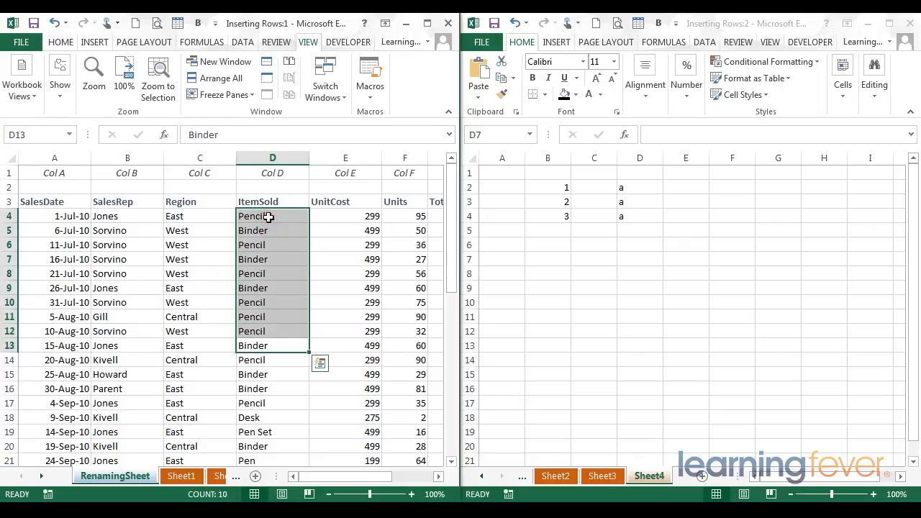
{"action": "key", "text": "ctrl+c"}
{"action": "left_click", "coordinate": [693, 214]}
{"action": "left_click", "coordinate": [688, 216]}
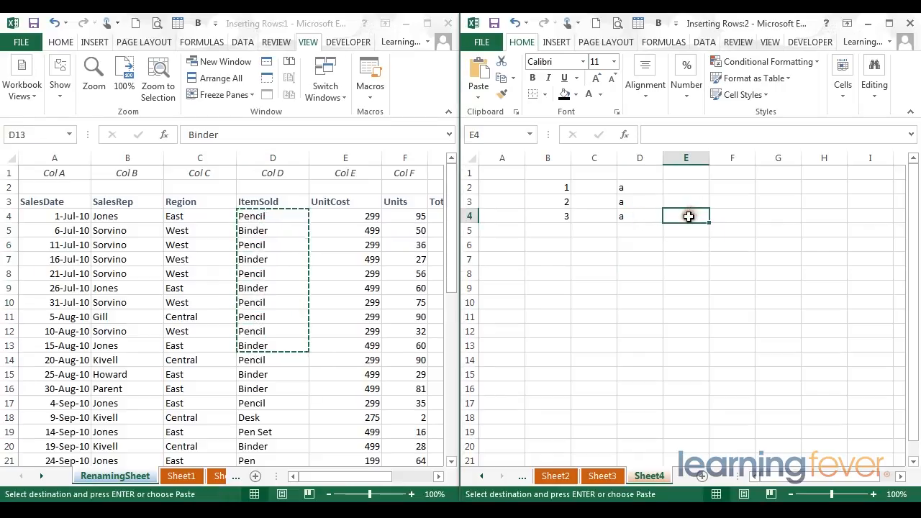
{"action": "key", "text": "ctrl+v"}
{"action": "left_click", "coordinate": [638, 315]}
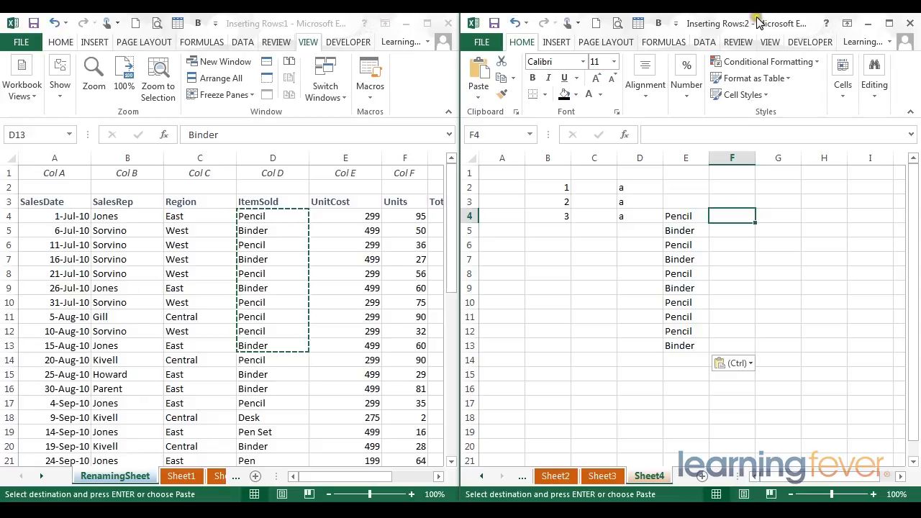
Step: Close the Inserting Rows:2 window and maximize the remaining workbook window
{"action": "left_click", "coordinate": [910, 27]}
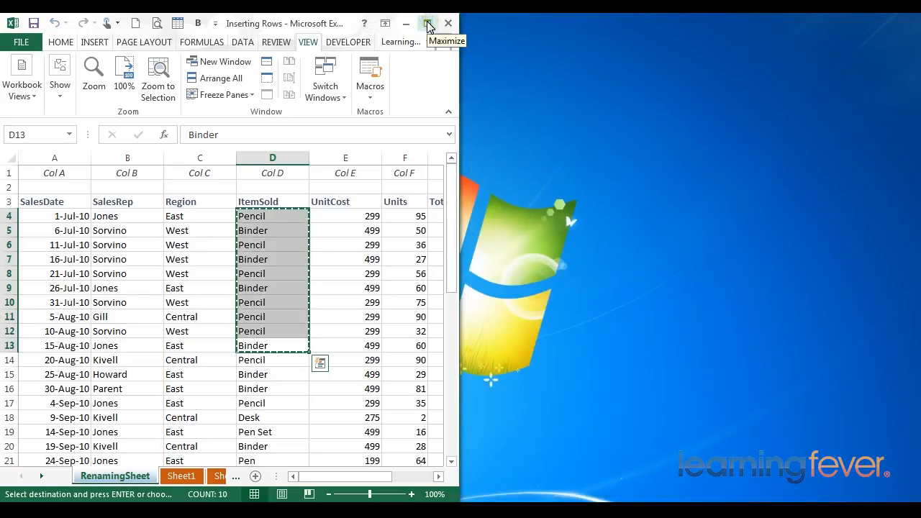
{"action": "left_click", "coordinate": [427, 25]}
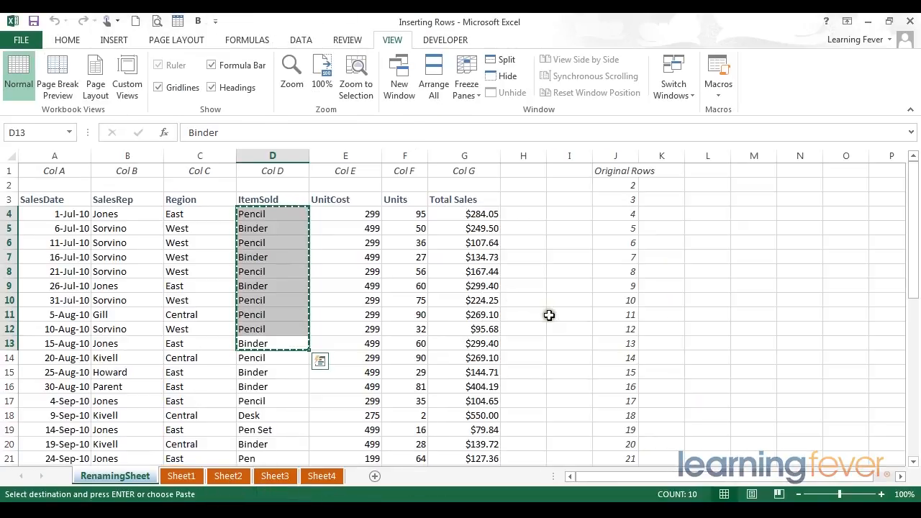
Step: Check the pasted items on Sheet4 and return to RenamingSheet
{"action": "left_click", "coordinate": [321, 475]}
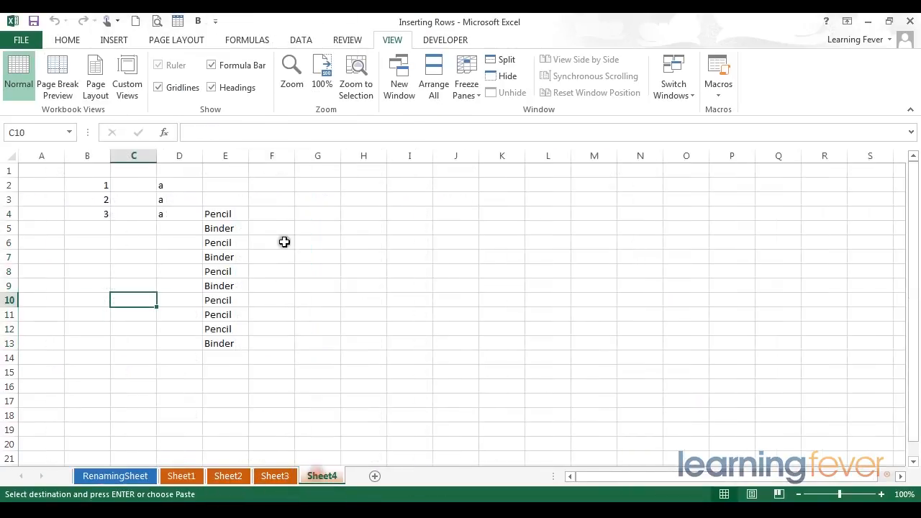
{"action": "left_click", "coordinate": [123, 476]}
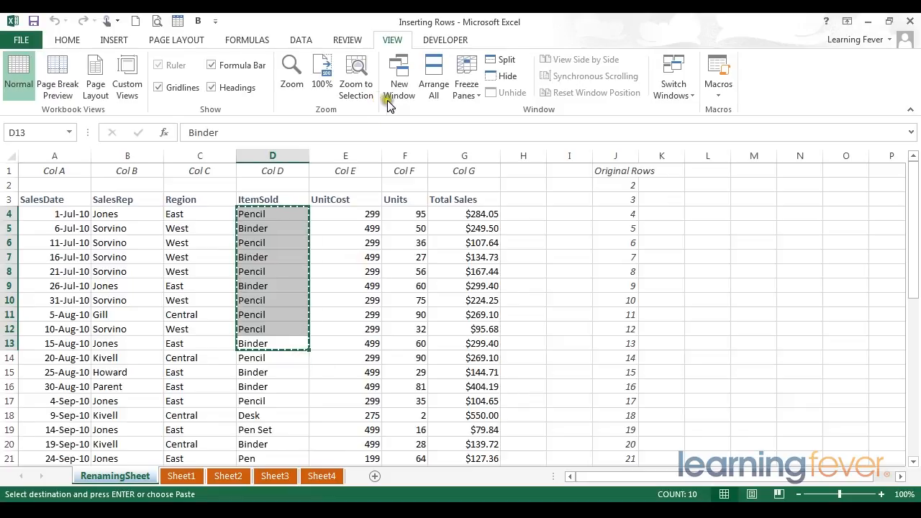
{"action": "left_click", "coordinate": [408, 246]}
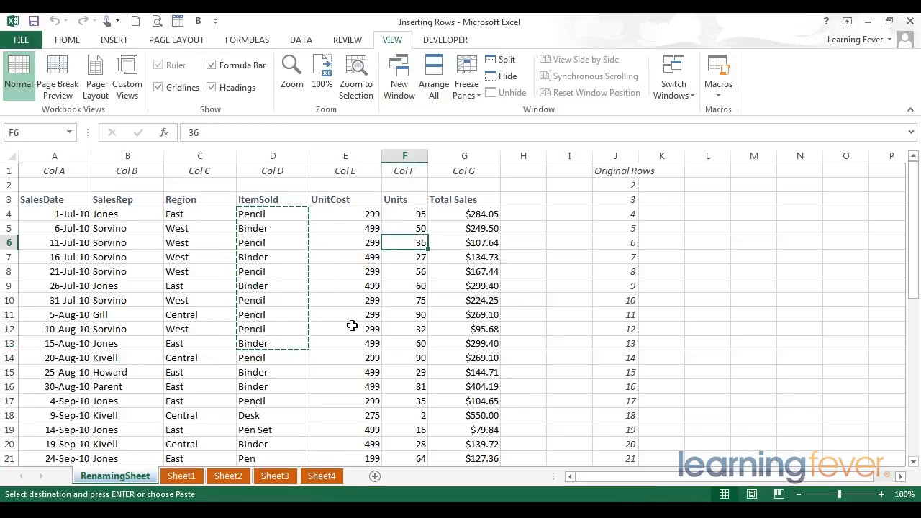
Step: Create a new blank workbook
{"action": "left_click", "coordinate": [67, 40]}
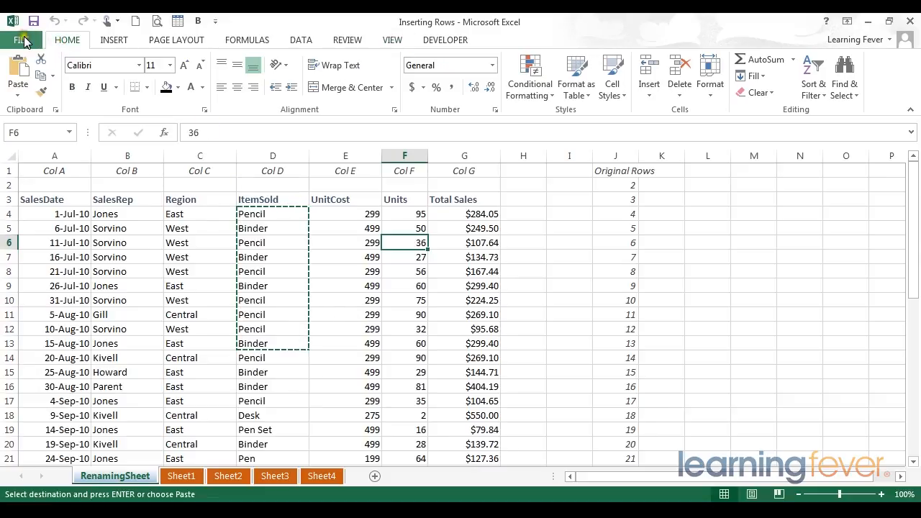
{"action": "left_click", "coordinate": [24, 40]}
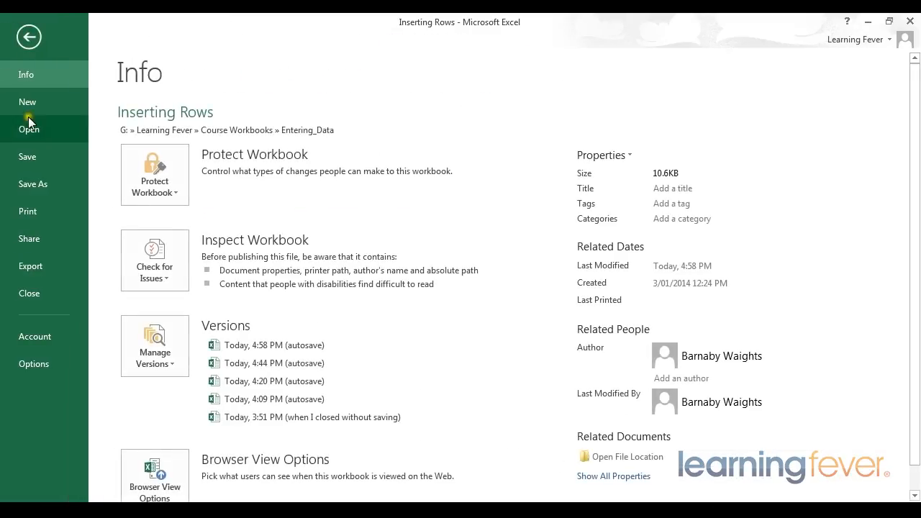
{"action": "left_click", "coordinate": [27, 103]}
{"action": "left_click", "coordinate": [221, 287]}
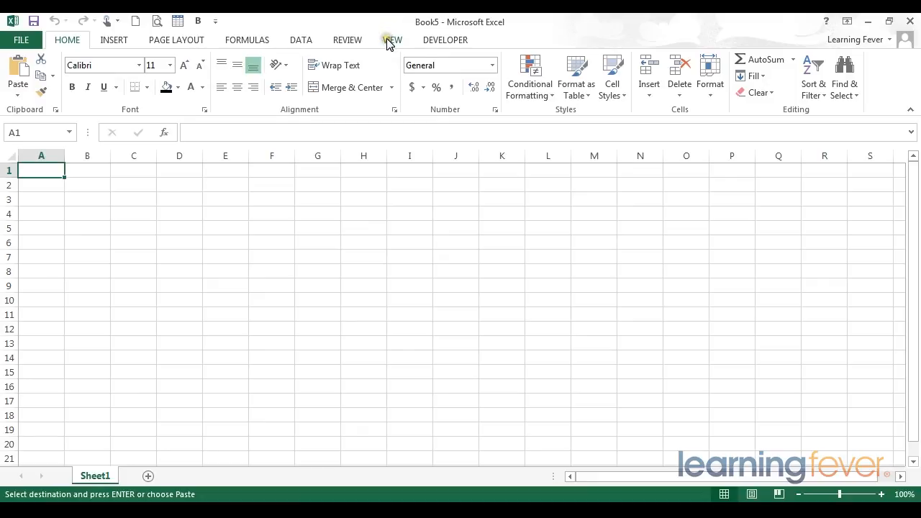
Step: Arrange the windows of all open workbooks vertically, not limited to the active workbook
{"action": "left_click", "coordinate": [389, 41]}
{"action": "left_click", "coordinate": [439, 70]}
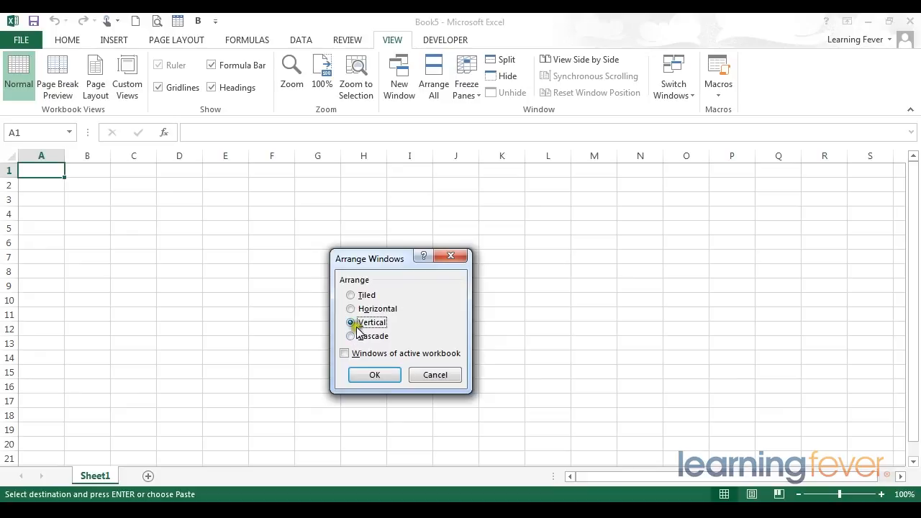
{"action": "left_click", "coordinate": [370, 387]}
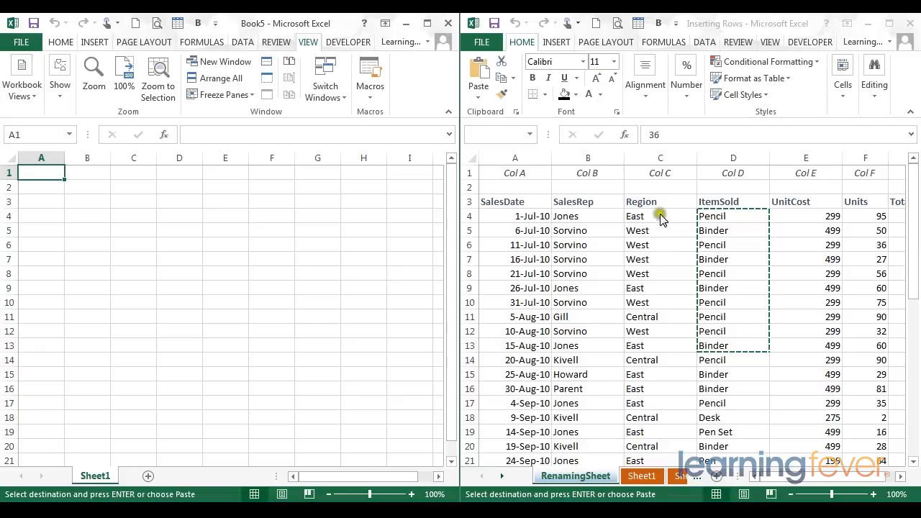
Step: Copy the UnitCost range E3:E12 from RenamingSheet in Inserting Rows and paste it into Sheet1 of Book5 starting at cell D3
{"action": "left_click_drag", "start_coordinate": [784, 201], "coordinate": [797, 336]}
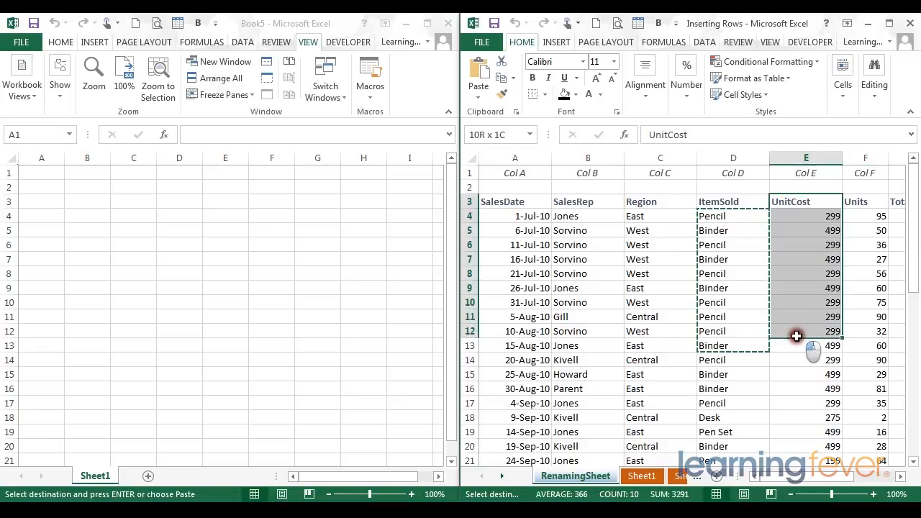
{"action": "key", "text": "ctrl+c"}
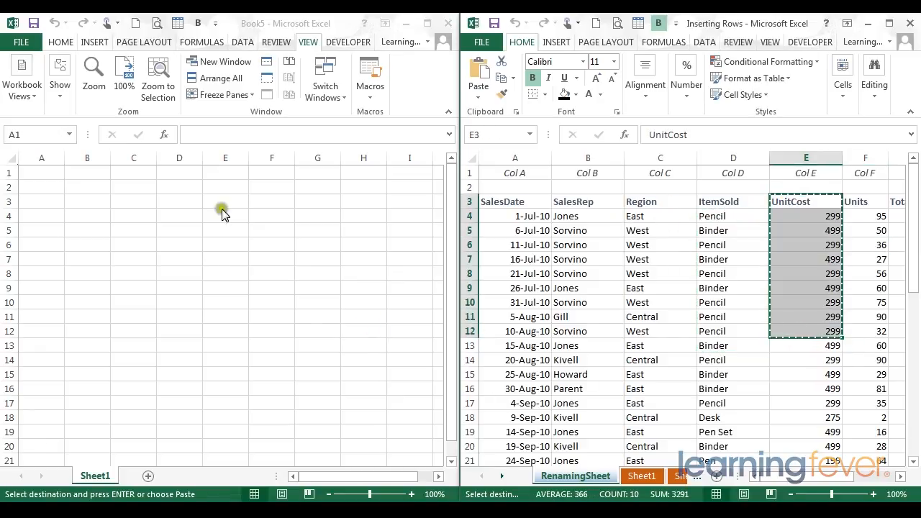
{"action": "left_click", "coordinate": [168, 198]}
{"action": "key", "text": "ctrl+v"}
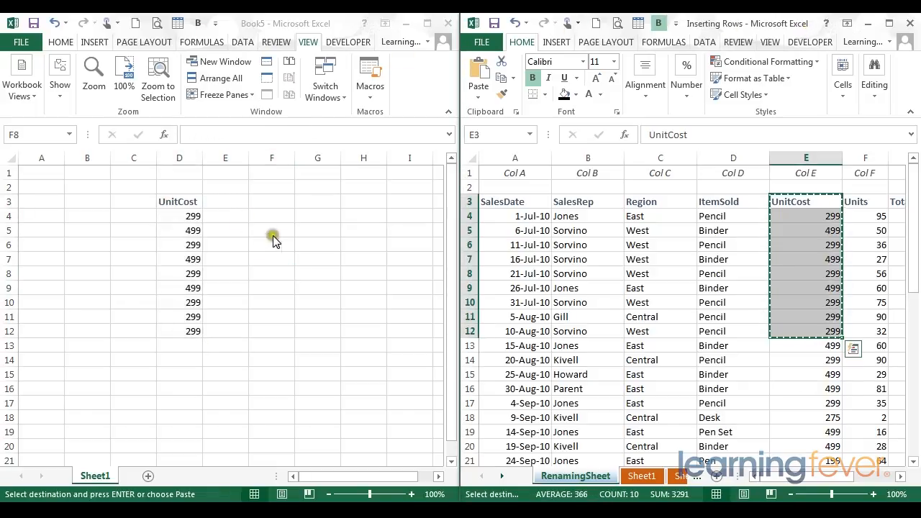
Step: Maximize the Book5 window and check the pasted UnitCost column in D3:D12
{"action": "left_click", "coordinate": [308, 45]}
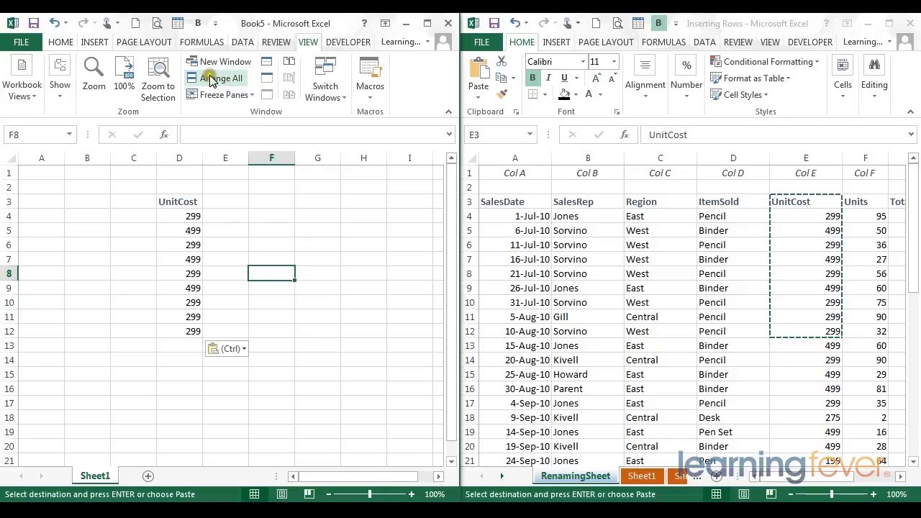
{"action": "left_click", "coordinate": [428, 23]}
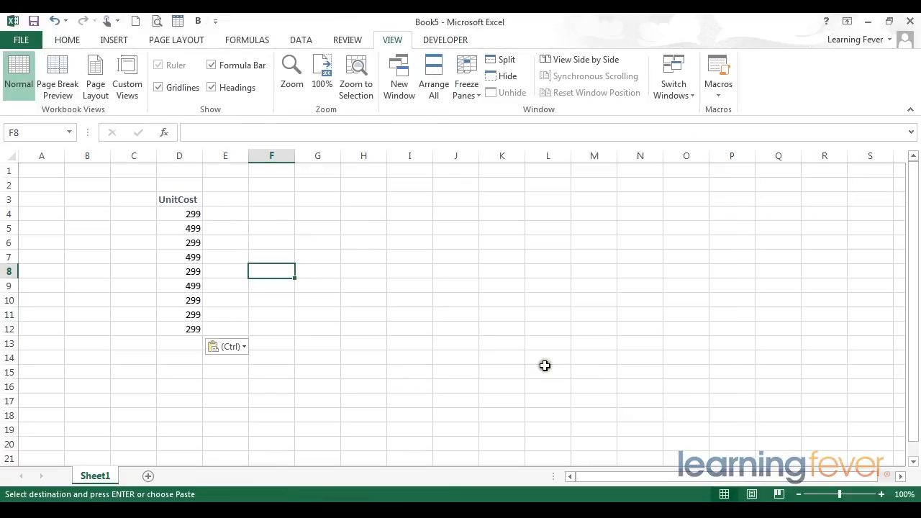
{"action": "left_click_drag", "start_coordinate": [134, 177], "coordinate": [279, 348]}
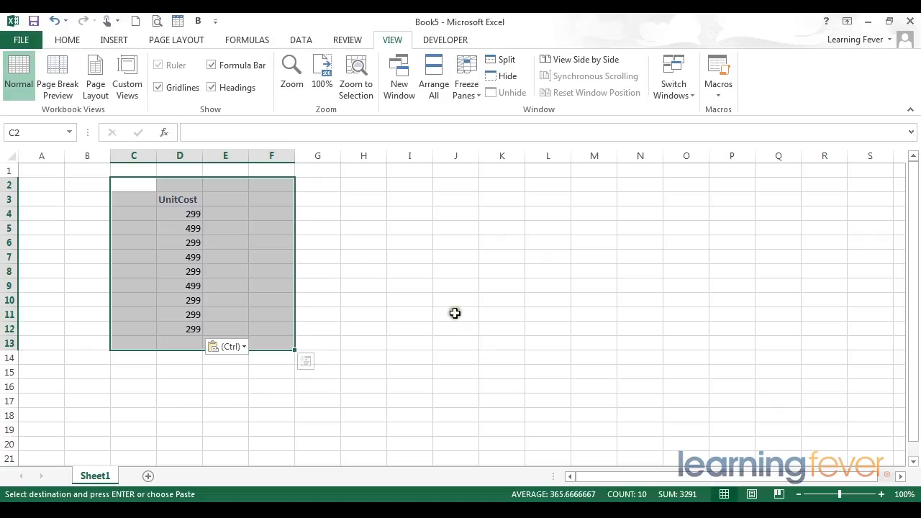
{"action": "left_click", "coordinate": [413, 214]}
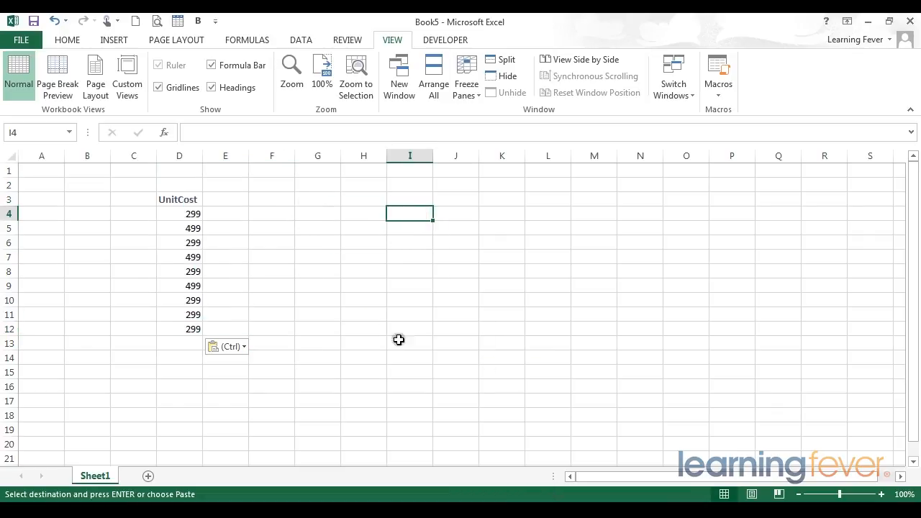
{"action": "left_click", "coordinate": [172, 198]}
{"action": "left_click_drag", "start_coordinate": [176, 329], "coordinate": [177, 198]}
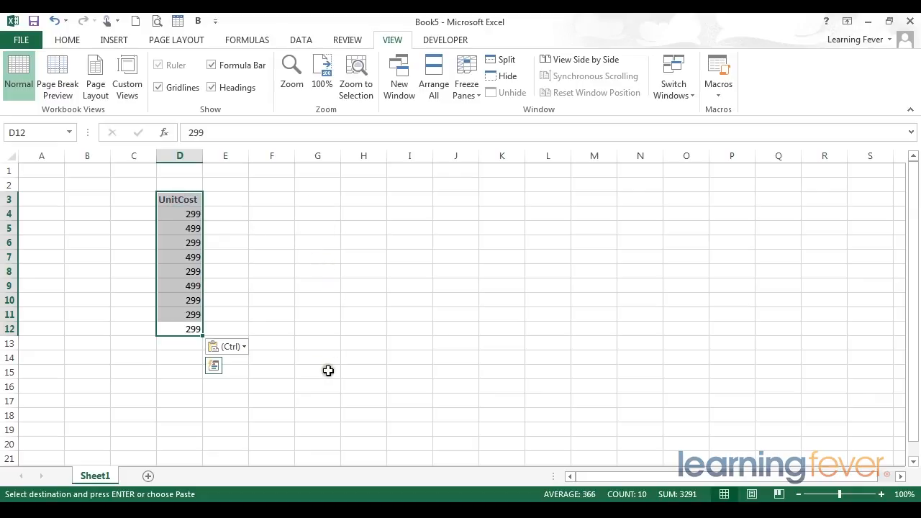
{"action": "left_click", "coordinate": [305, 199]}
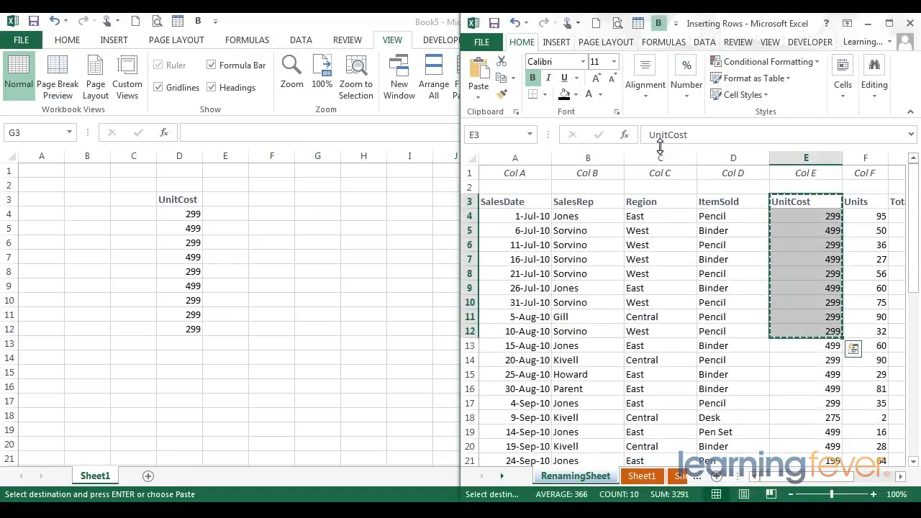
Step: Maximize the Inserting Rows window and switch back and forth between it and Book5, ending on Inserting Rows
{"action": "left_click", "coordinate": [890, 24]}
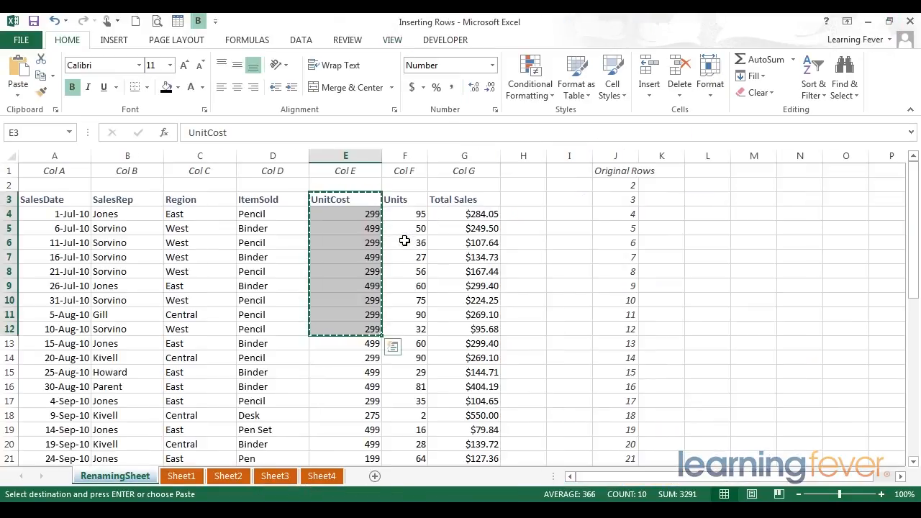
{"action": "key", "text": "alt+Tab"}
{"action": "key", "text": "alt+Tab"}
{"action": "key", "text": "alt+Tab"}
{"action": "key", "text": "alt+Tab"}
{"action": "key", "text": "alt+Tab"}
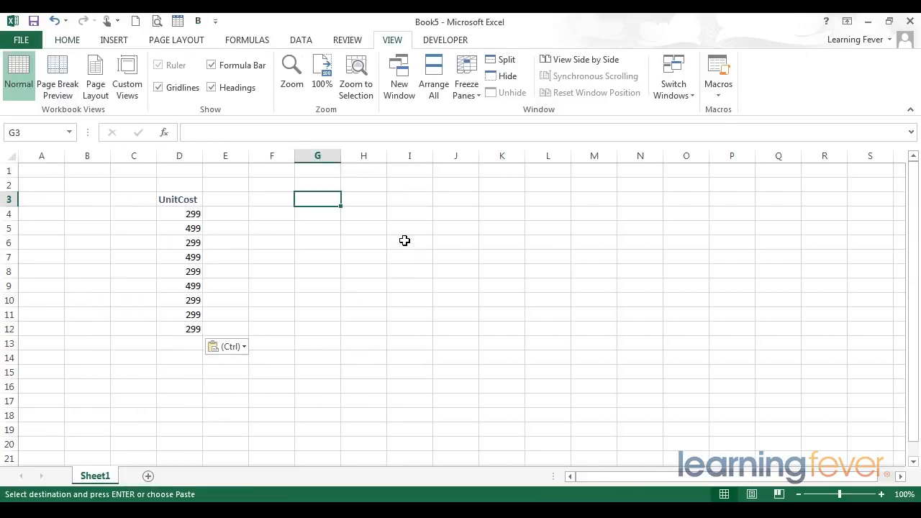
{"action": "key", "text": "alt+Tab"}
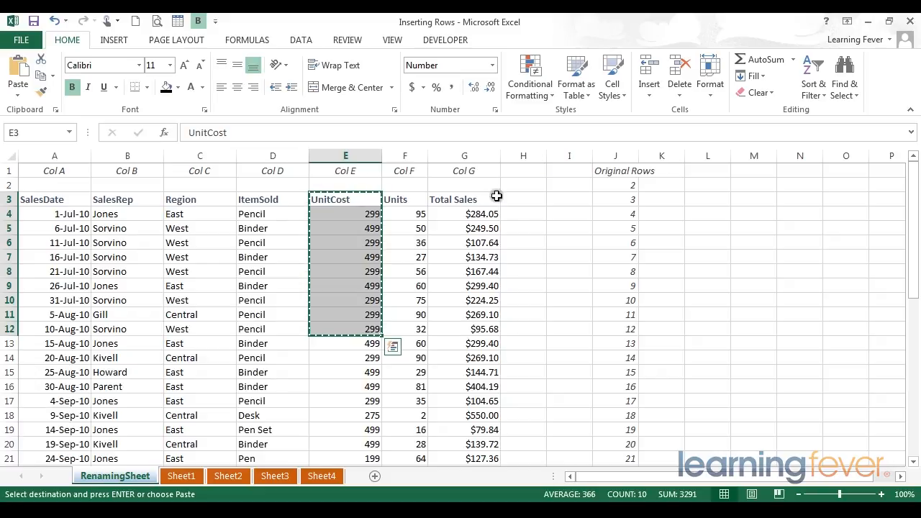
Step: Copy the Total Sales range G3:G12 from RenamingSheet, paste it into Book5 starting at cell G3, and check the pasted data
{"action": "left_click", "coordinate": [485, 199]}
{"action": "left_click_drag", "start_coordinate": [485, 198], "coordinate": [480, 325]}
{"action": "key", "text": "ctrl+c"}
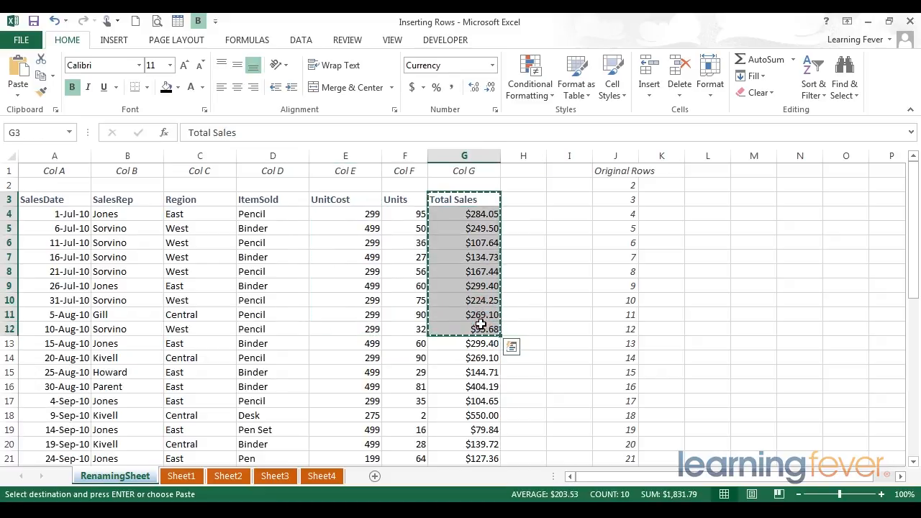
{"action": "key", "text": "alt+Tab"}
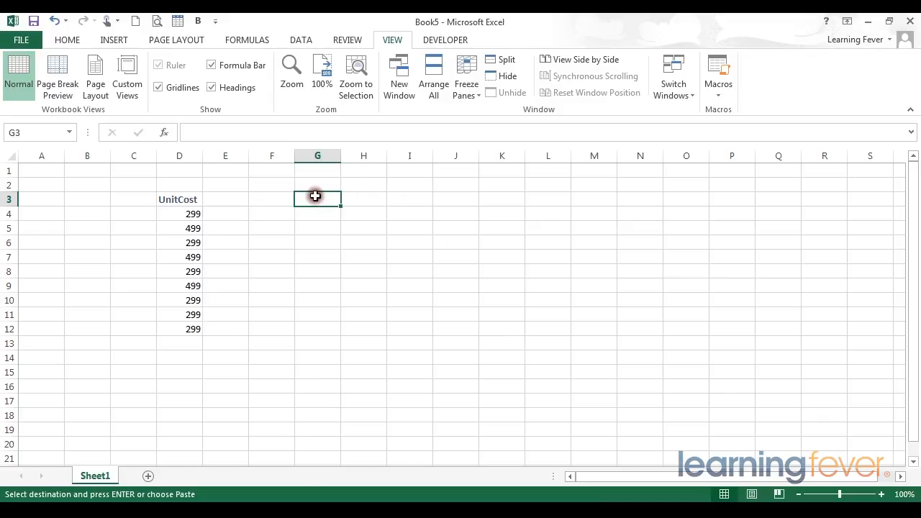
{"action": "key", "text": "ctrl+v"}
{"action": "mouse_move", "coordinate": [410, 328]}
{"action": "left_mouse_down"}
{"action": "mouse_move", "coordinate": [406, 209]}
{"action": "mouse_move", "coordinate": [112, 212]}
{"action": "left_mouse_up"}
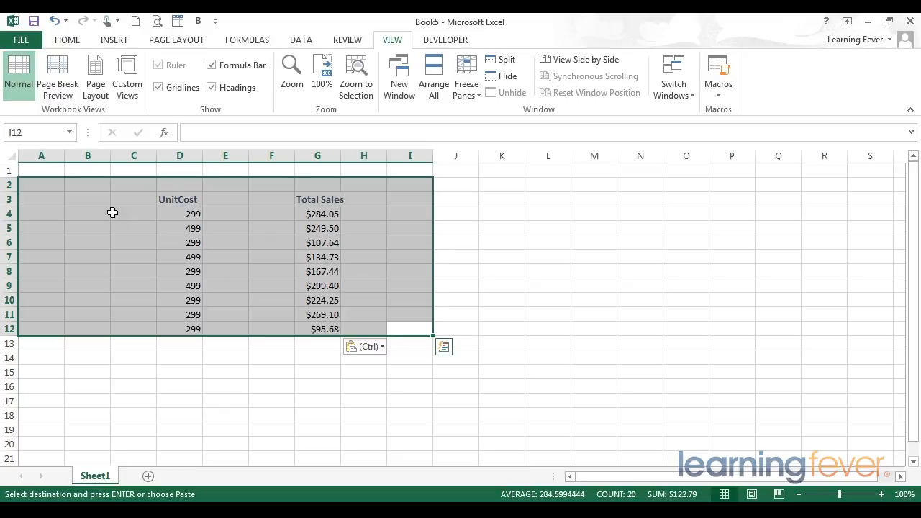